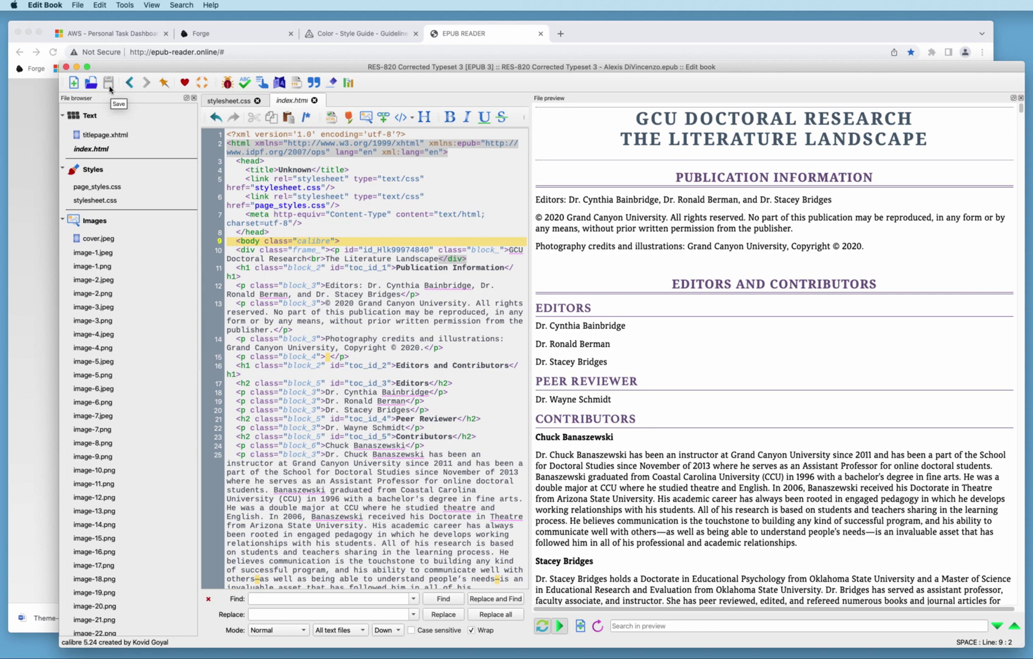
# Load the RES-820 Corrected Typeset 3 .epub file into the web EPUB Reader.
pyautogui.click(483, 34)
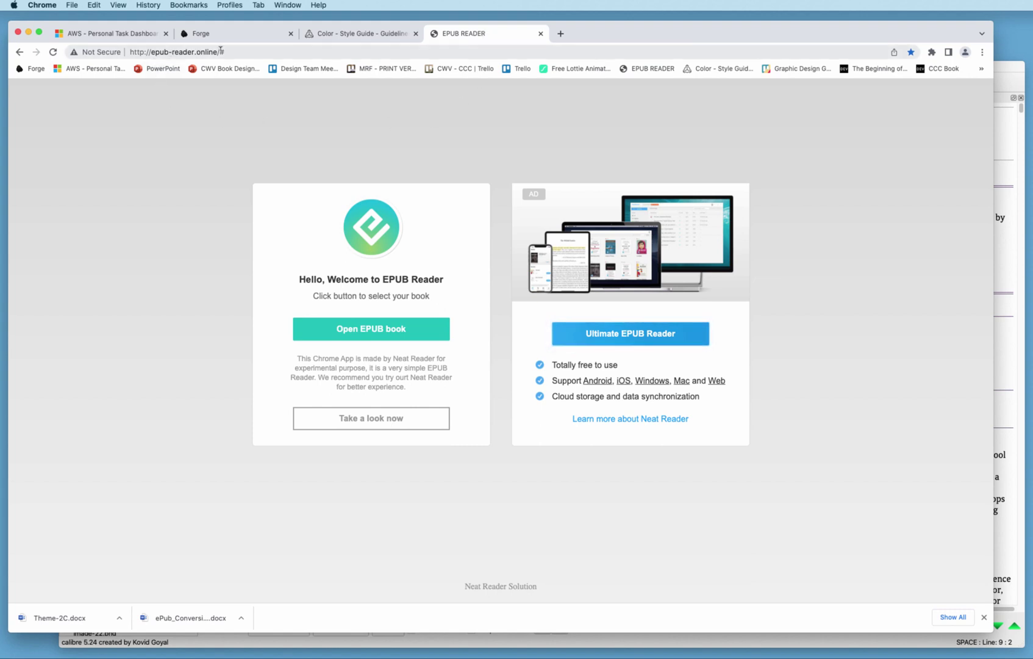
pyautogui.click(374, 330)
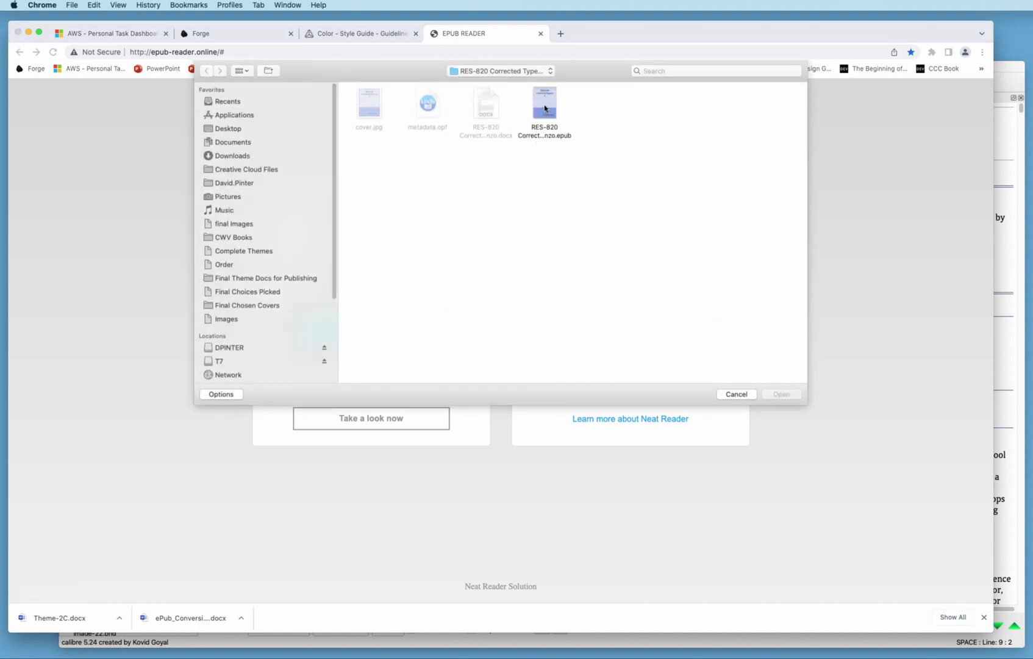
pyautogui.click(545, 108)
pyautogui.click(777, 394)
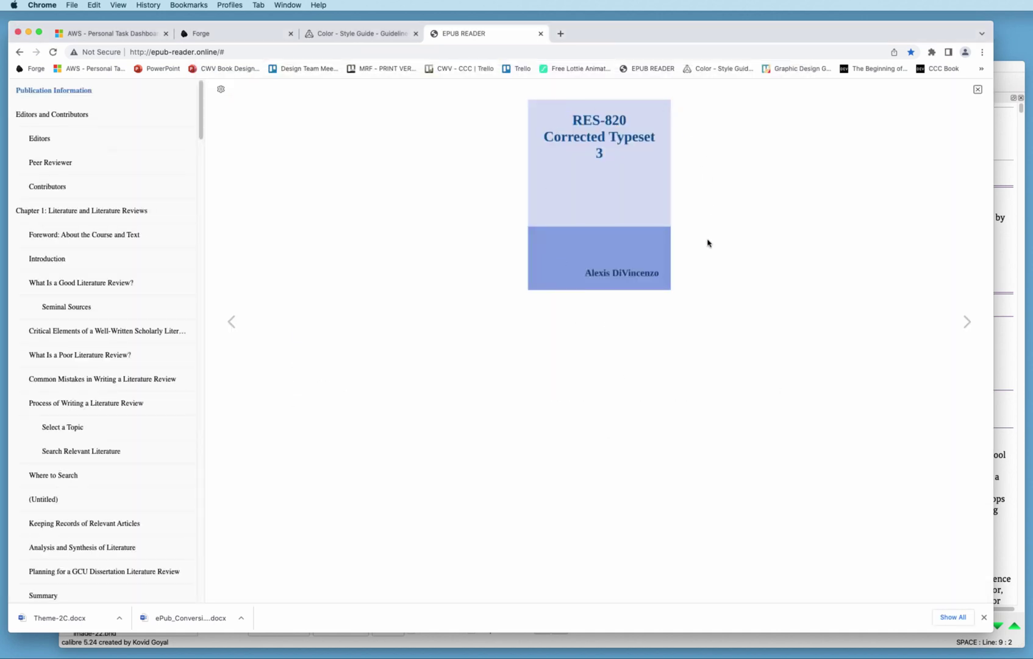
# Page past the cover and scroll the contents list to inspect the Answers entries under each Check for Understanding.
pyautogui.click(964, 324)
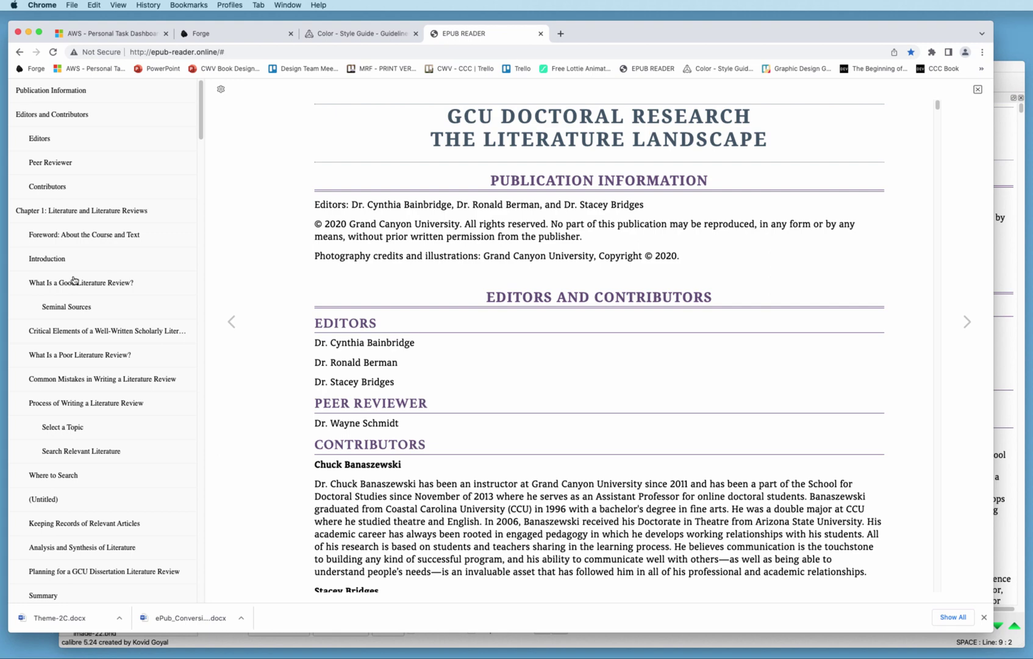
pyautogui.moveTo(201, 113); pyautogui.dragTo(201, 146)
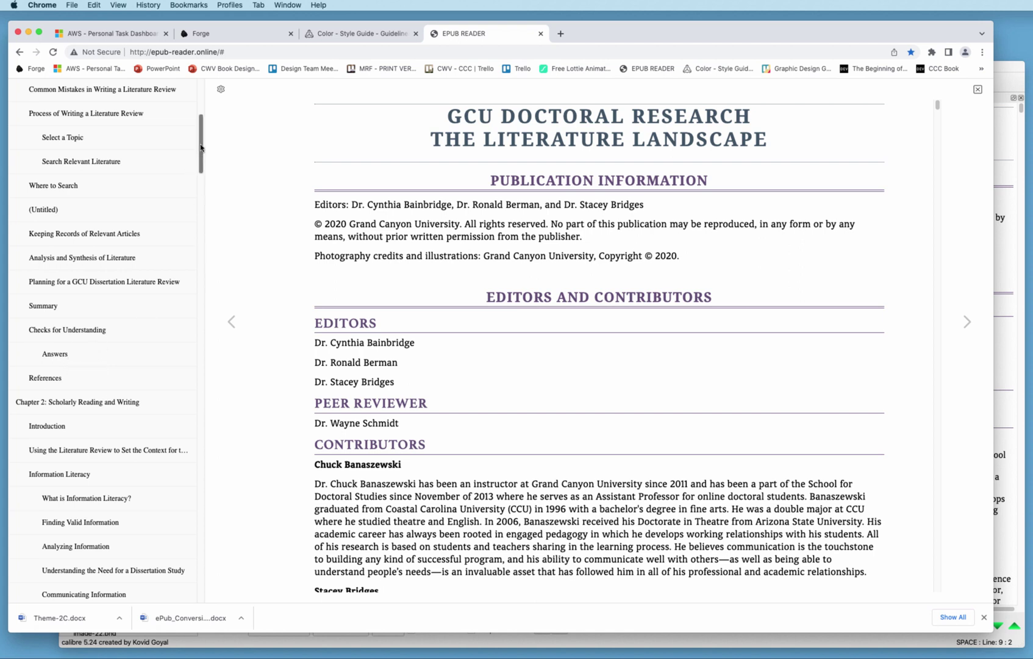
pyautogui.moveTo(201, 147); pyautogui.dragTo(201, 242)
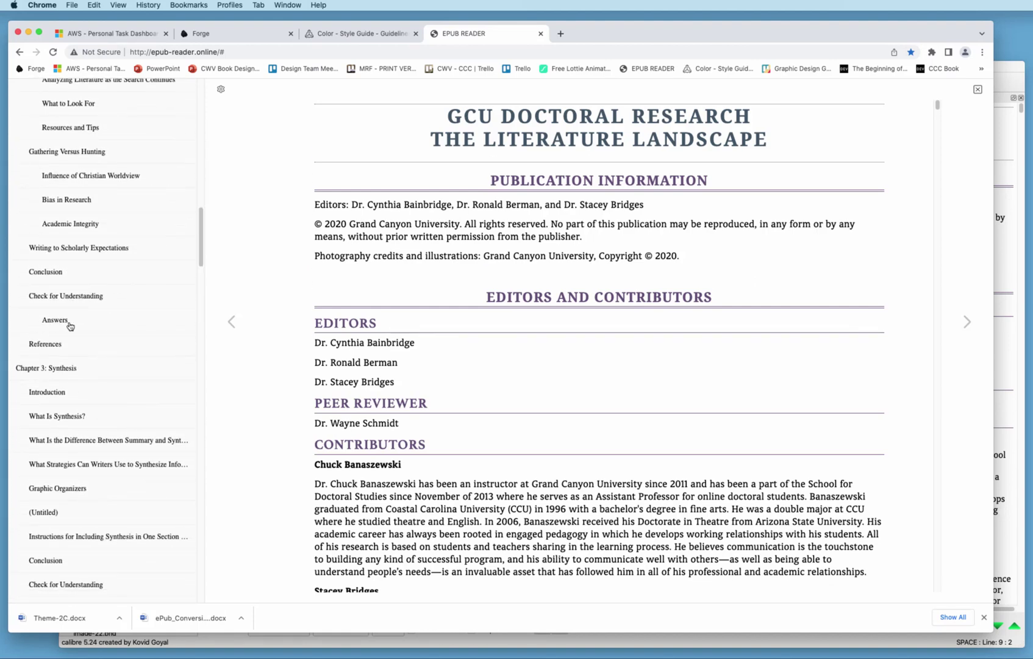
pyautogui.moveTo(201, 220); pyautogui.dragTo(201, 236)
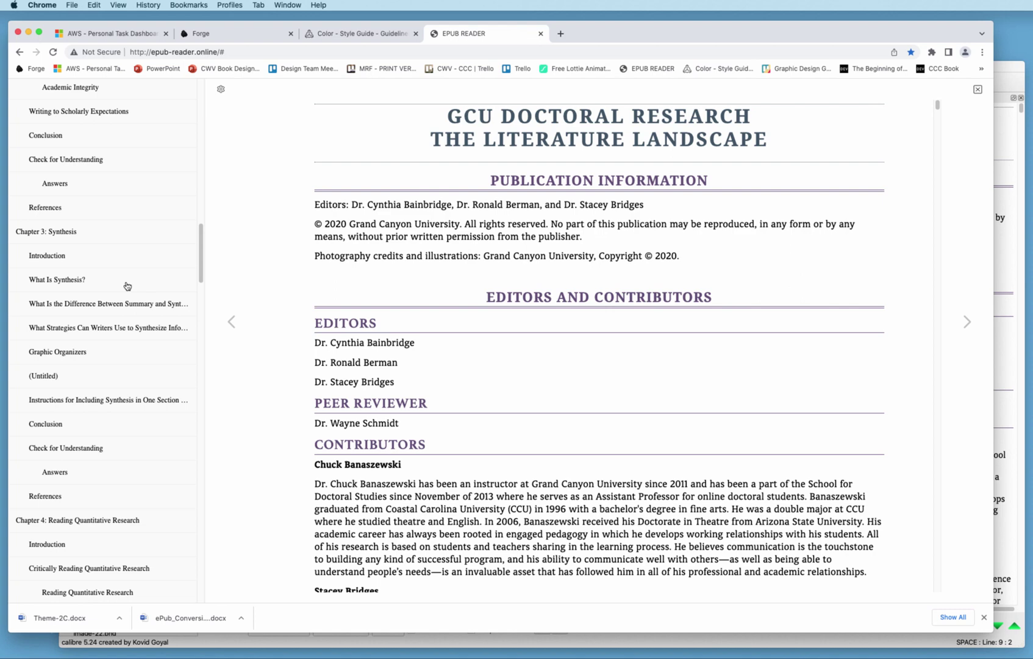
# Bring calibre's Edit Book window forward, reposition it, and show the Tools > Table of Contents submenu.
pyautogui.click(1006, 70)
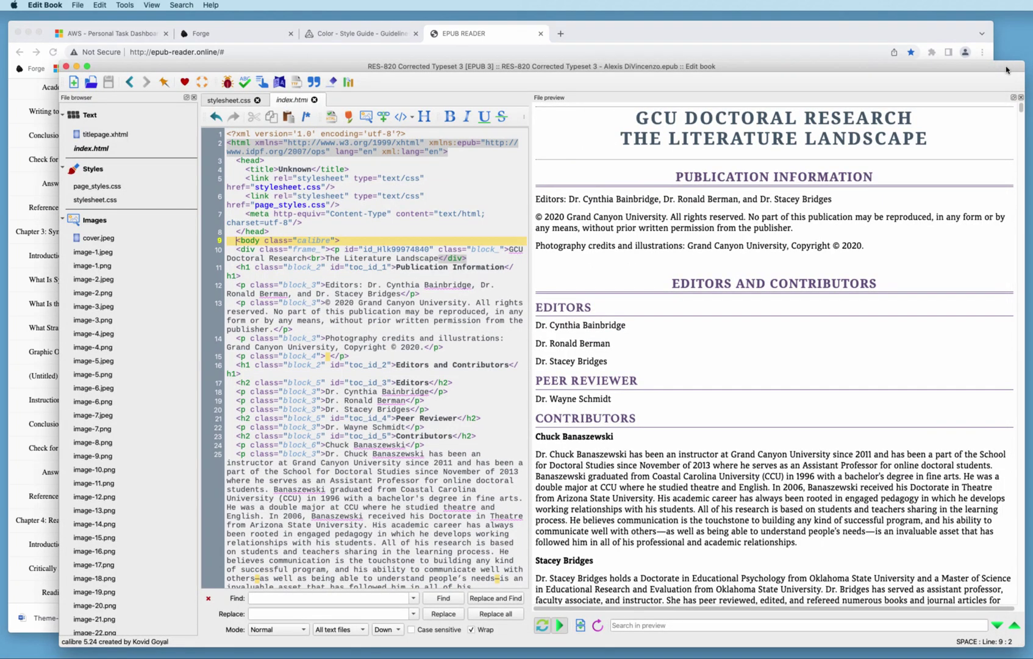
pyautogui.moveTo(287, 70); pyautogui.dragTo(279, 65)
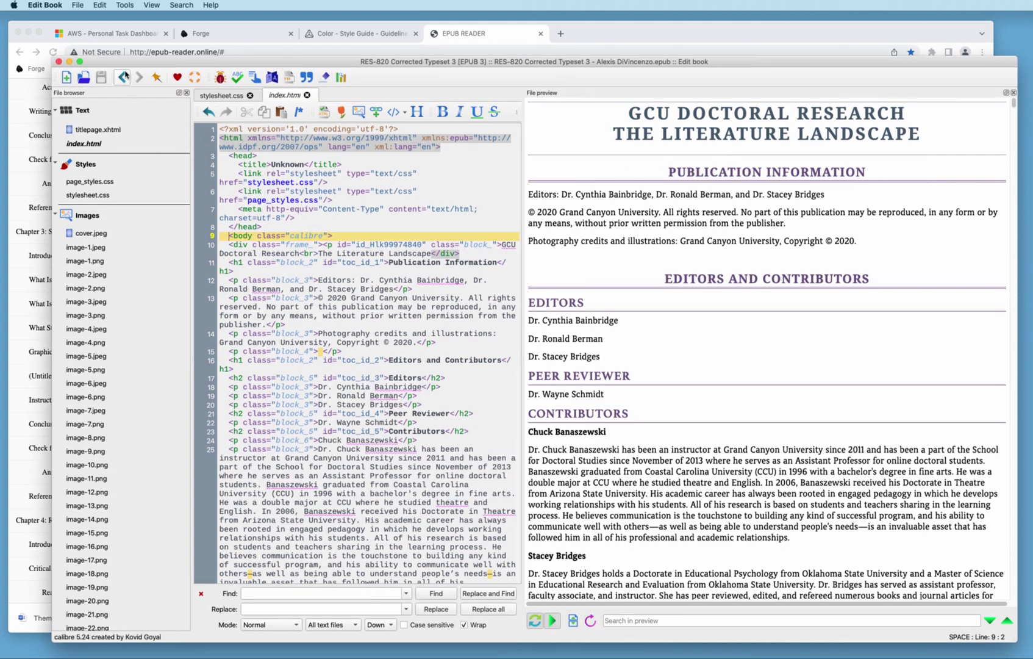
pyautogui.click(126, 6)
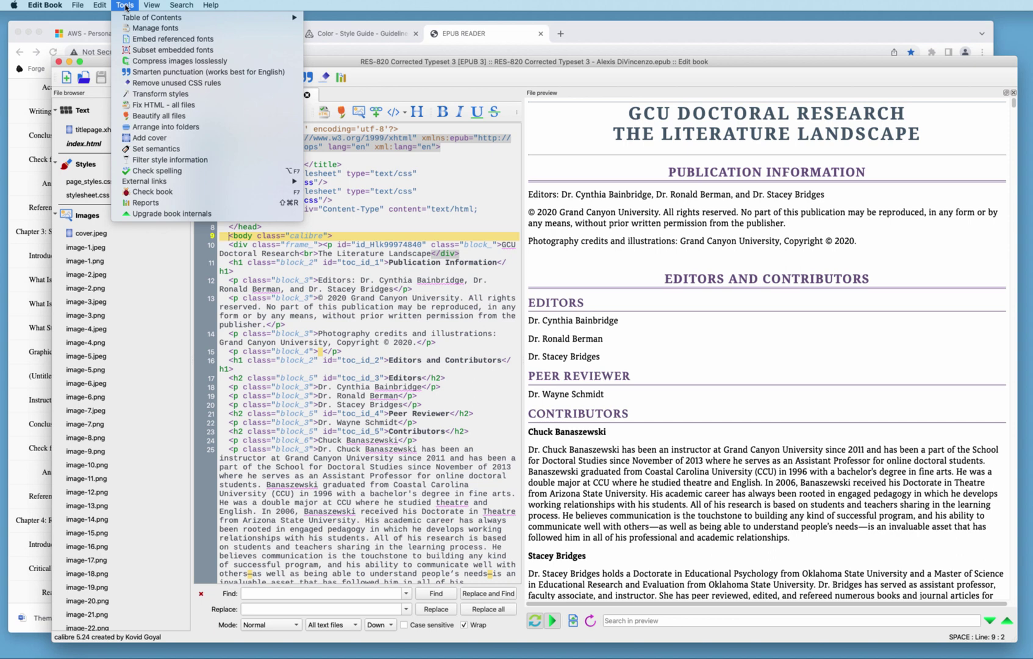
pyautogui.moveTo(186, 19)
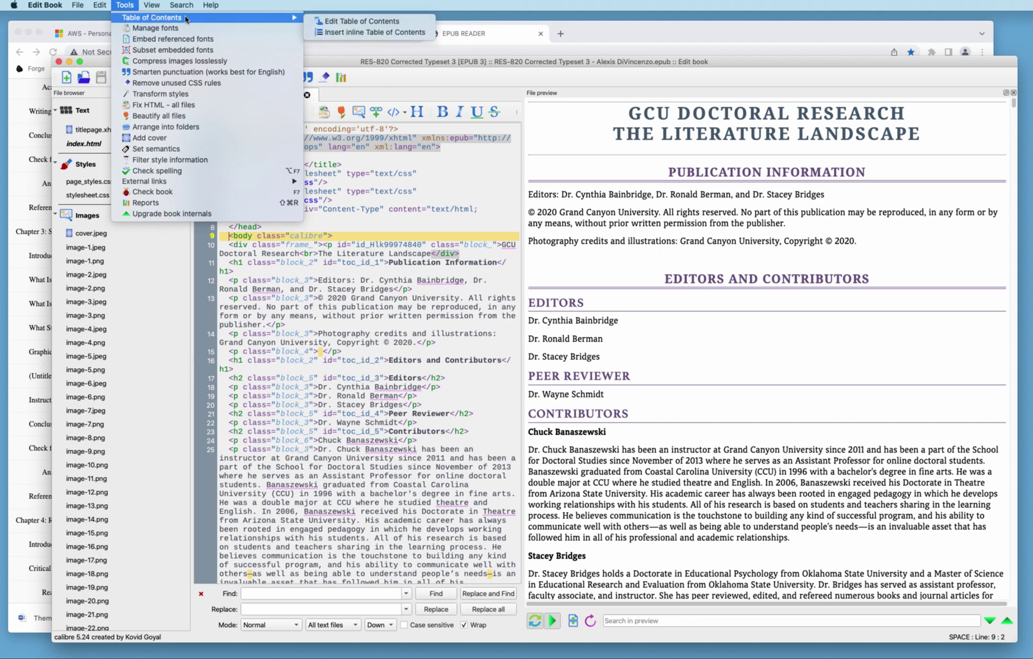
# Open the Edit Table of Contents editor and briefly inspect the Editors and Contributors entry.
pyautogui.click(414, 23)
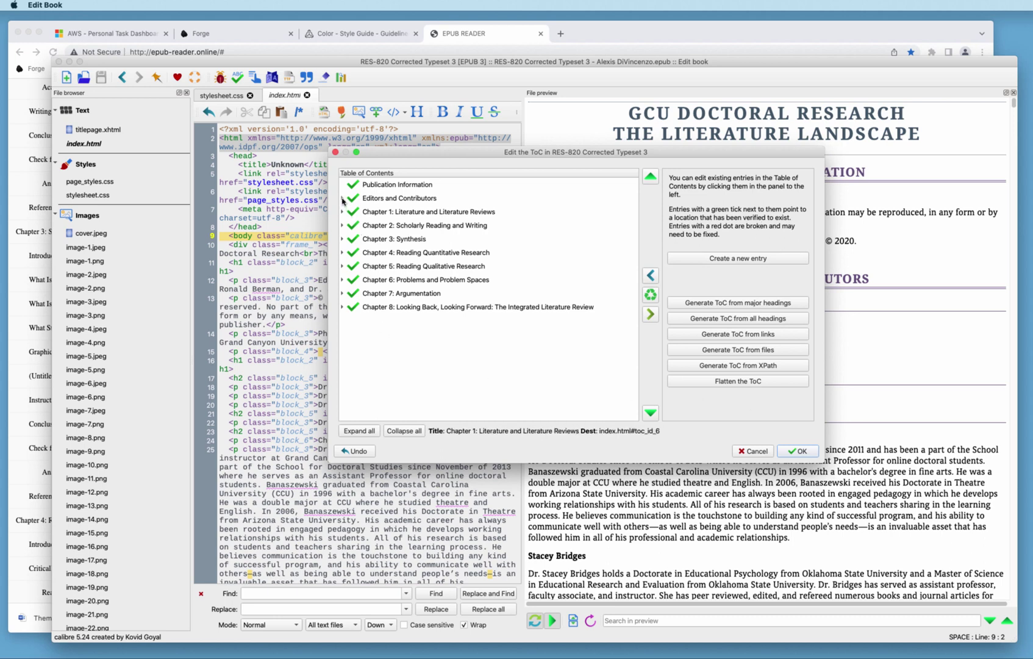
pyautogui.click(342, 198)
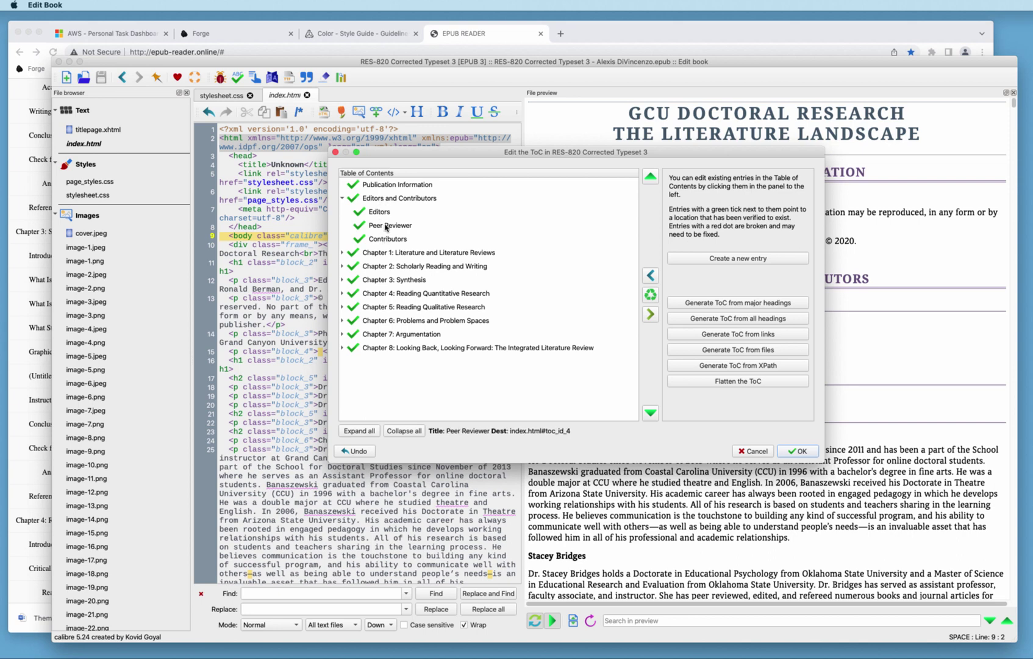
pyautogui.click(343, 199)
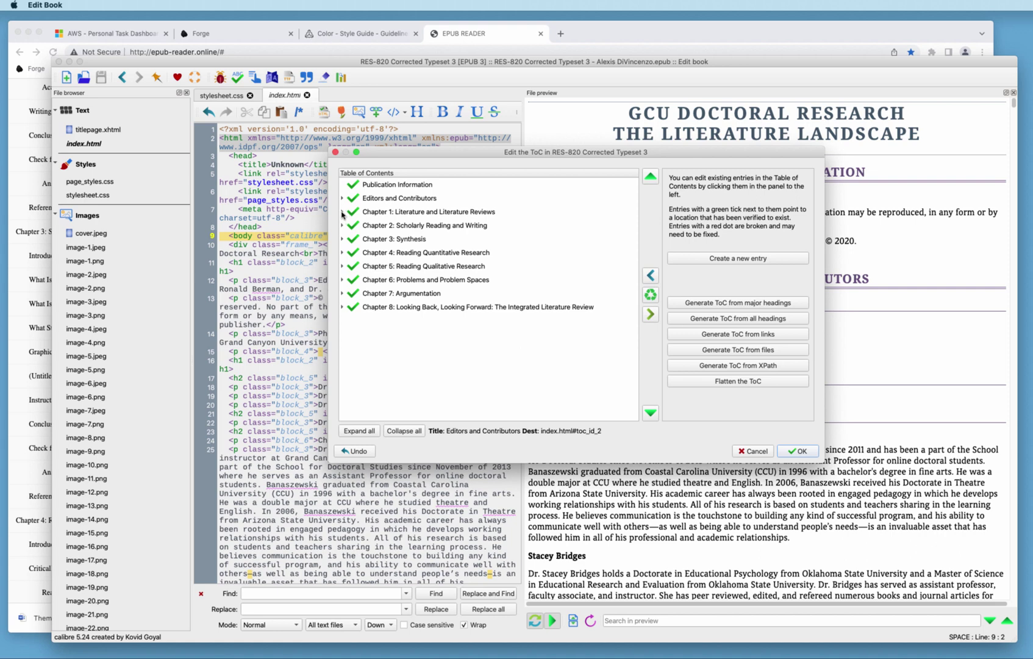
# Remove the Answers entry under Chapter 1's Checks for Understanding.
pyautogui.click(342, 212)
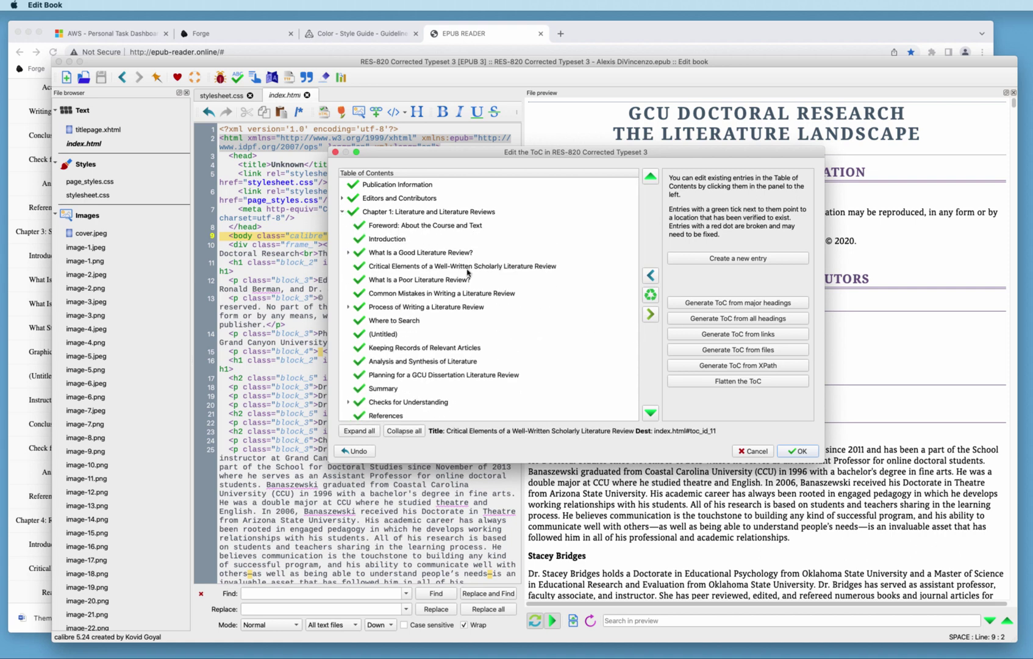
pyautogui.scroll(-2, 468, 273)
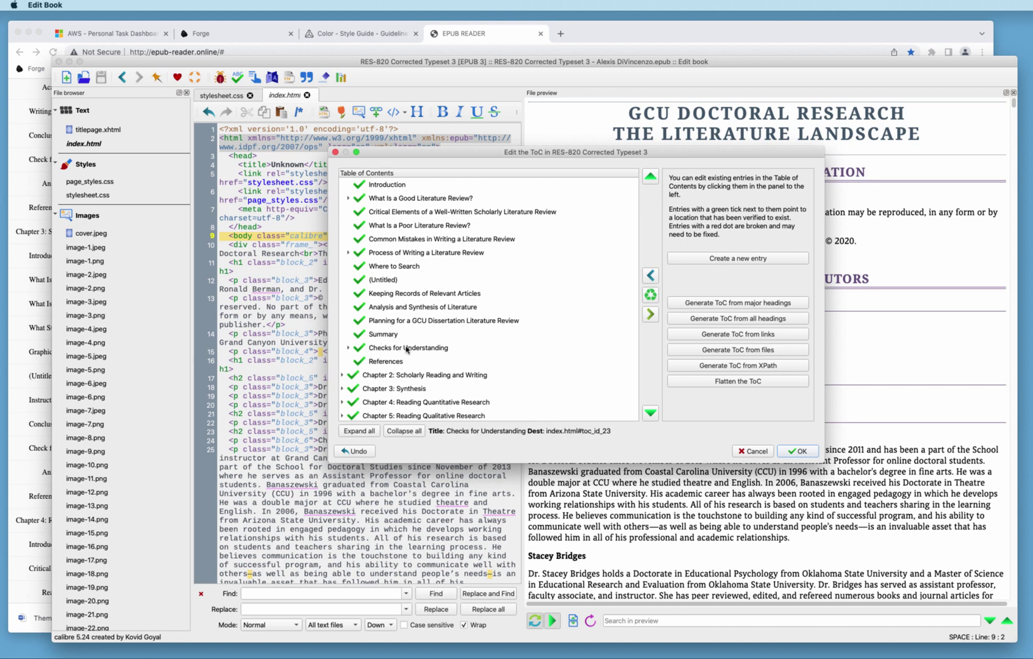
pyautogui.click(349, 348)
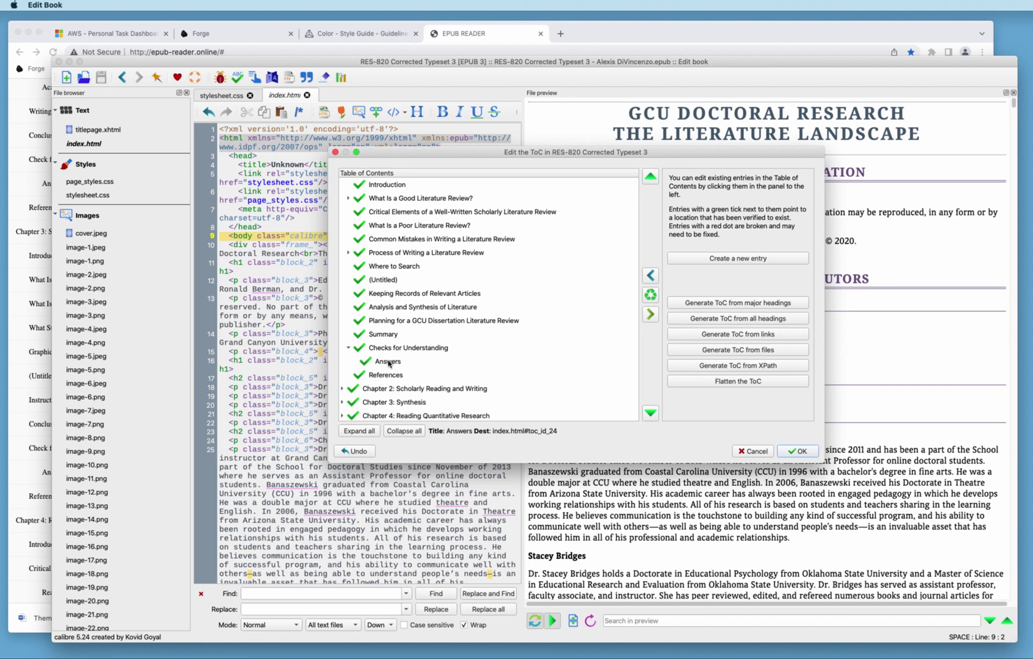
pyautogui.click(389, 363)
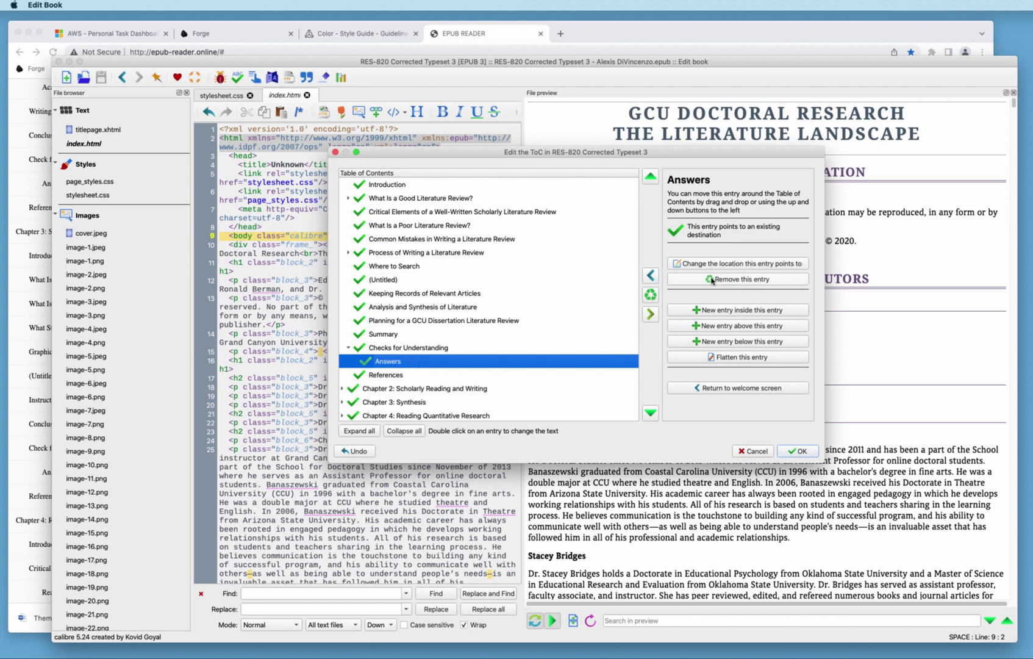
pyautogui.click(778, 280)
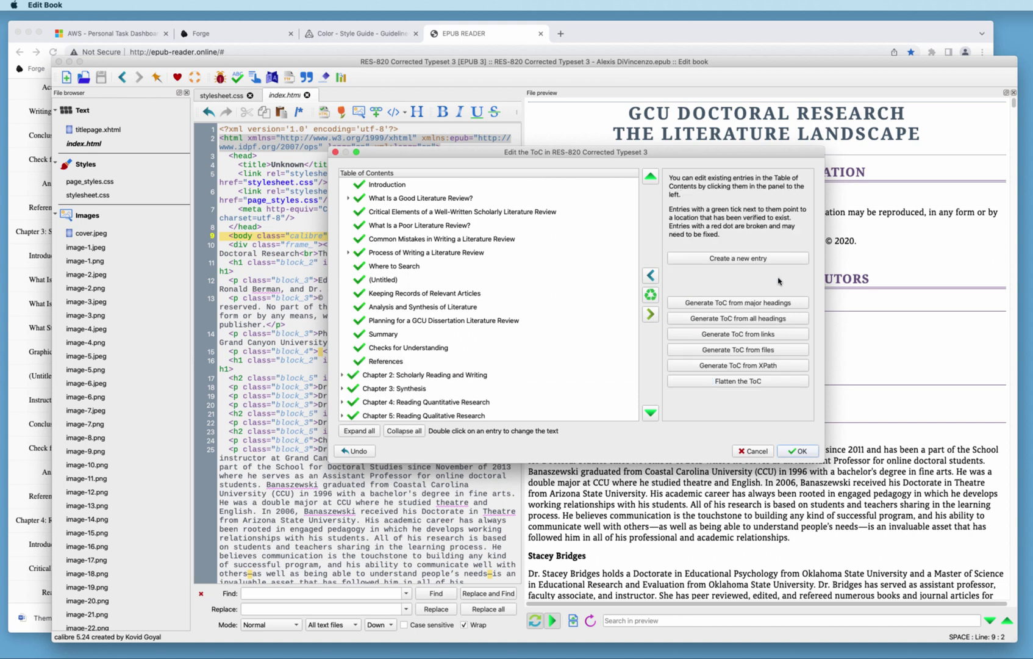
pyautogui.scroll(2, 343, 213)
# Remove the Answers entry under Chapter 2's Check for Understanding.
pyautogui.click(344, 212)
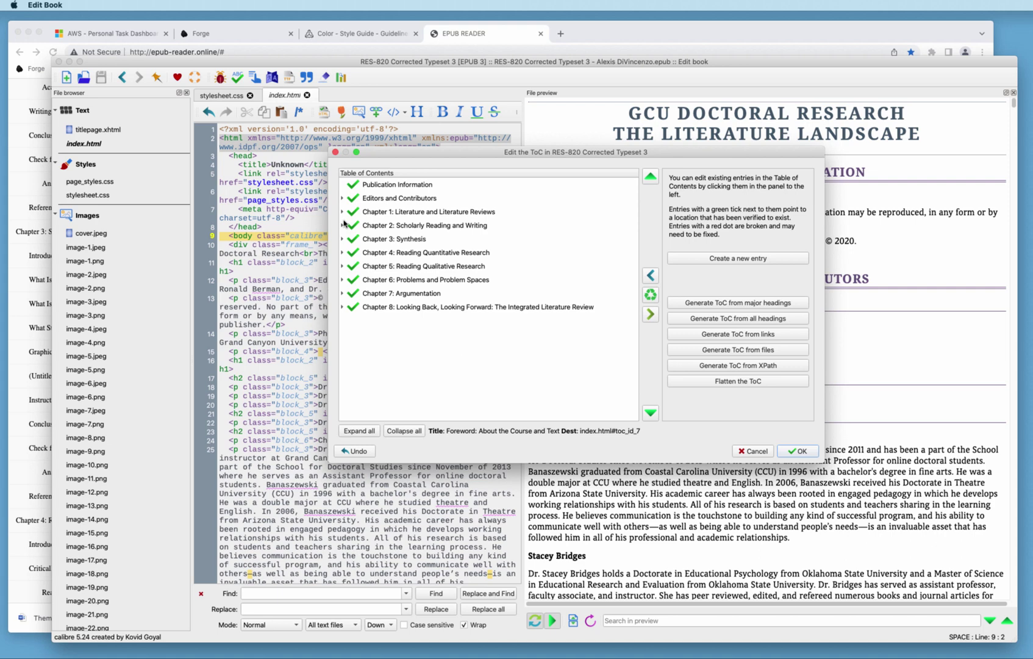
pyautogui.click(343, 225)
pyautogui.scroll(-2, 360, 293)
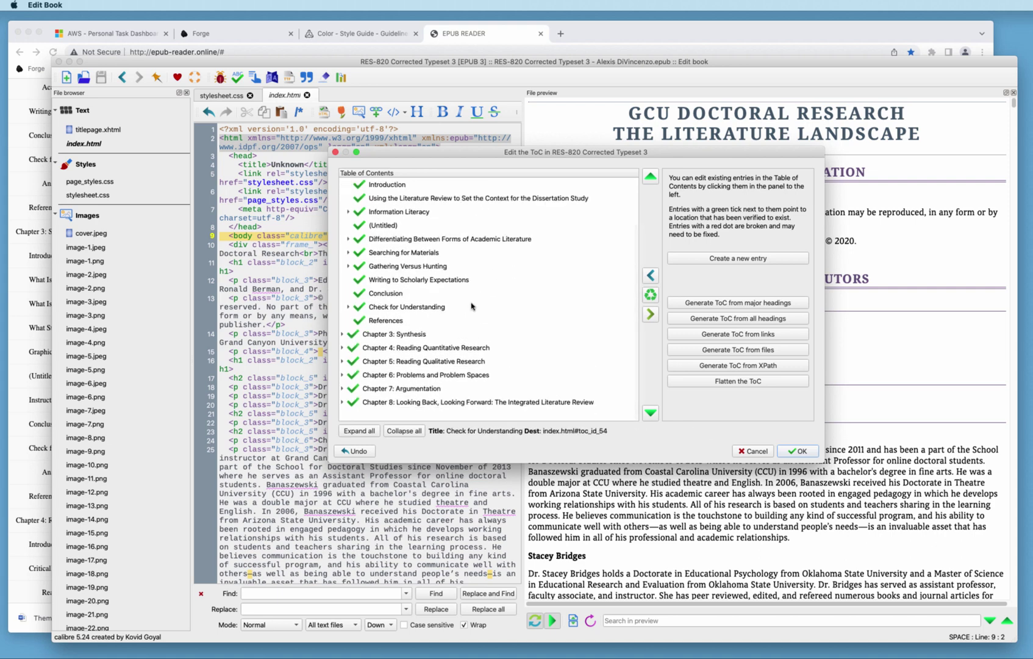
pyautogui.click(348, 306)
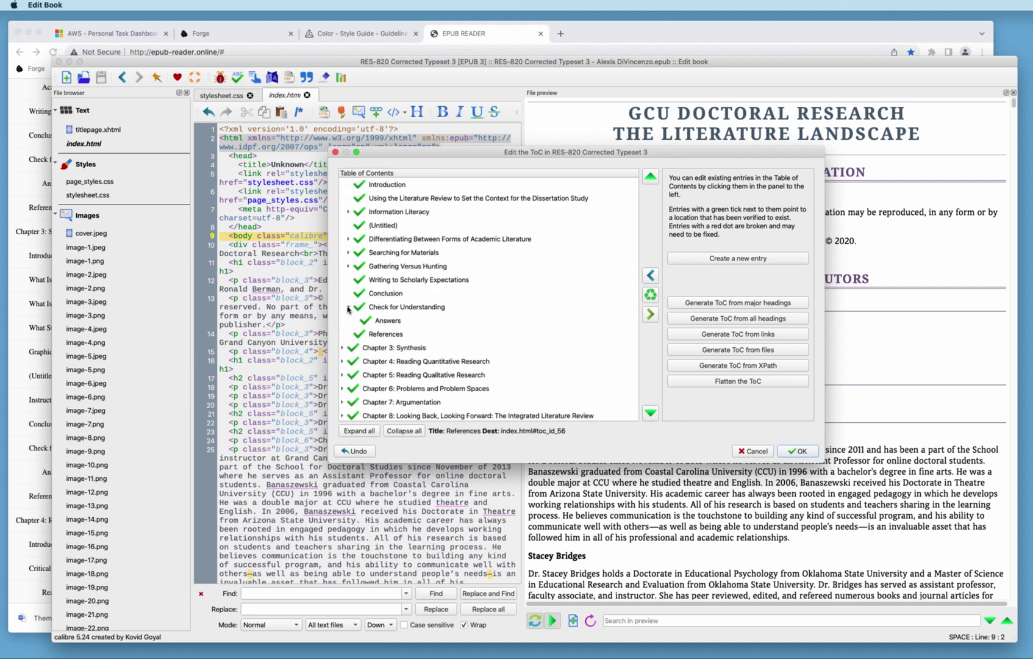
pyautogui.click(393, 322)
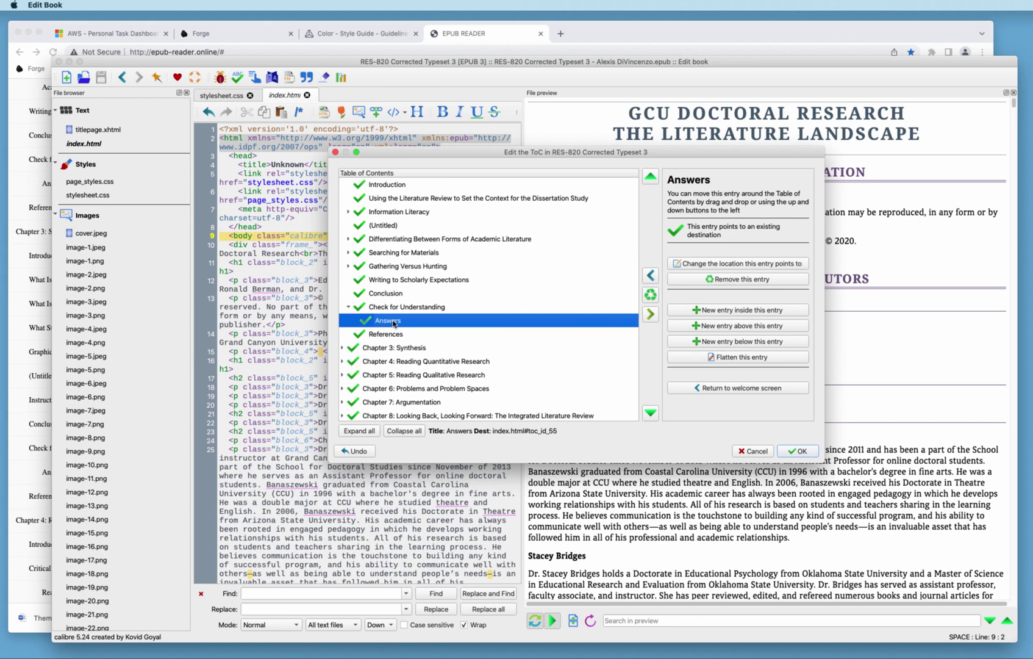
pyautogui.click(783, 280)
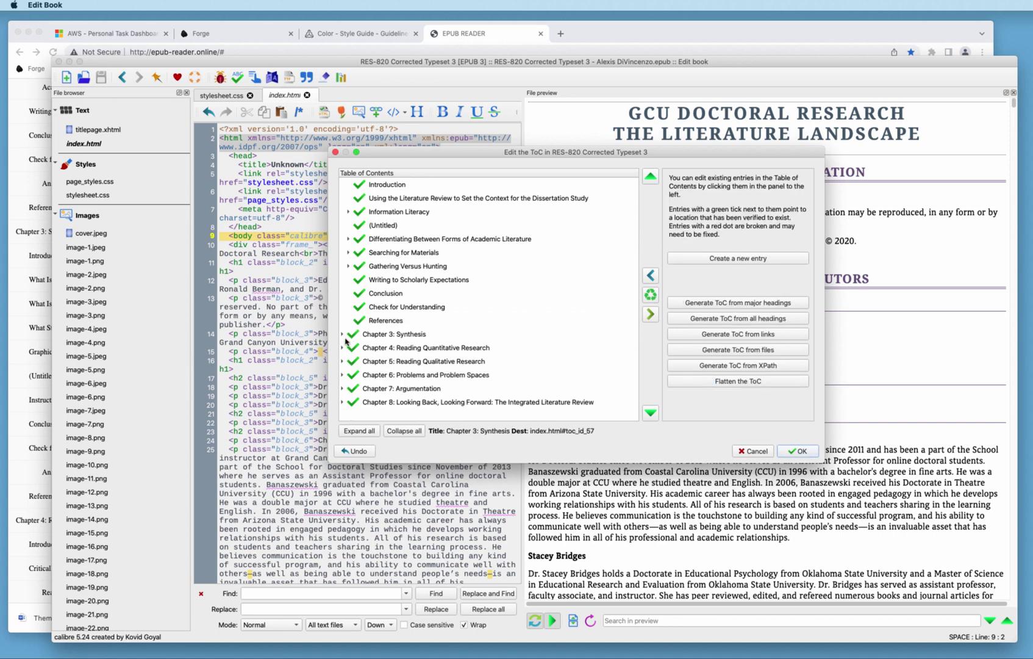
pyautogui.scroll(2, 345, 309)
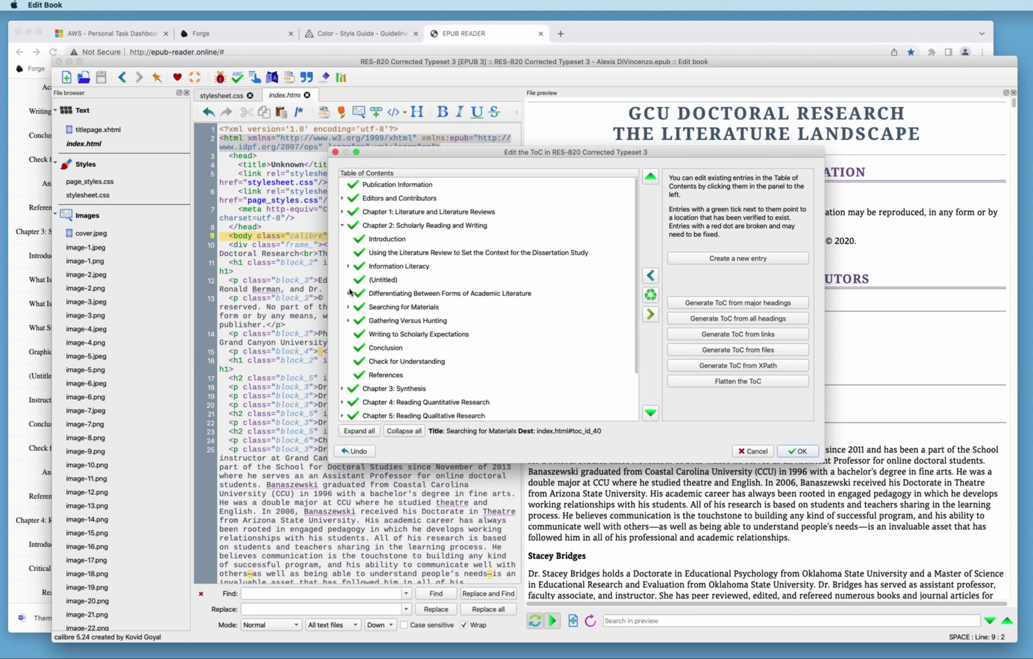
# Remove the Answers entry under Chapter 3: Synthesis's Check for Understanding and apply the ToC changes with OK.
pyautogui.click(342, 225)
pyautogui.click(342, 239)
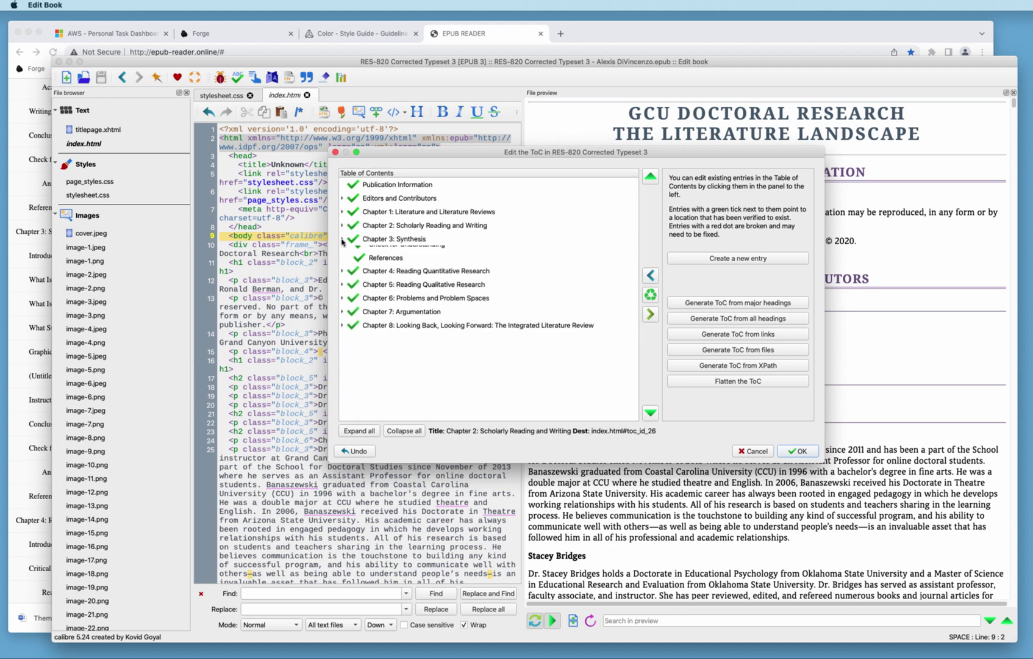
pyautogui.scroll(-1, 451, 319)
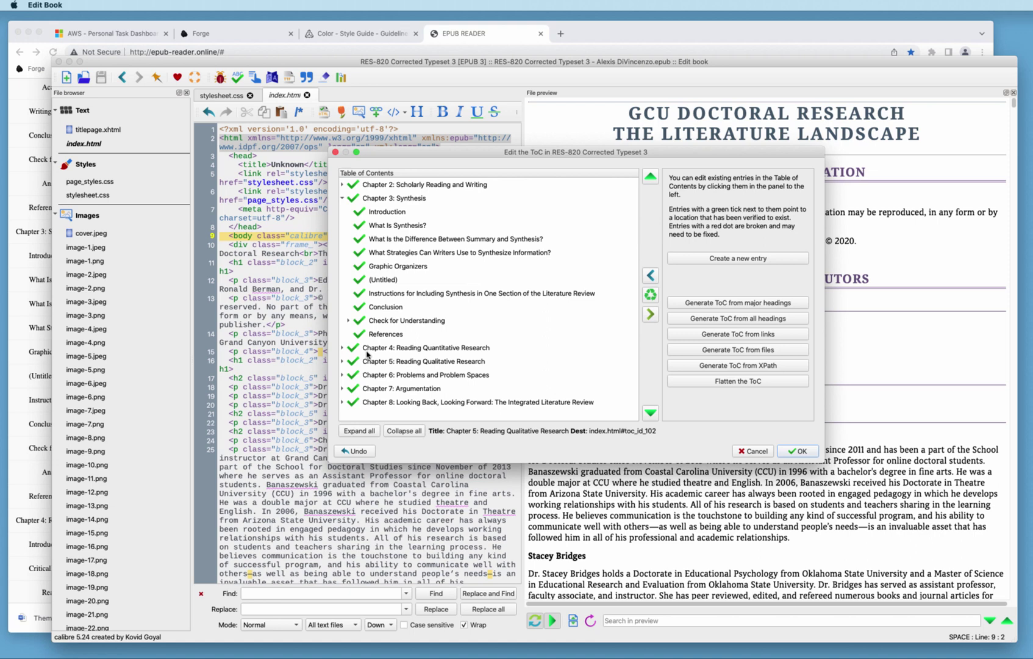
pyautogui.click(349, 320)
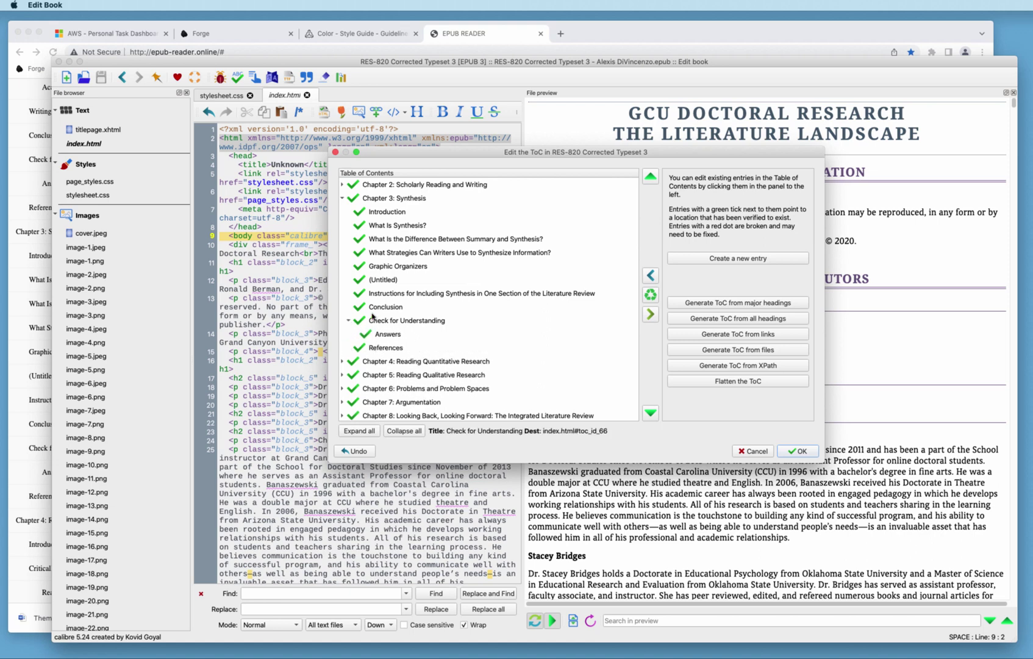
pyautogui.click(393, 338)
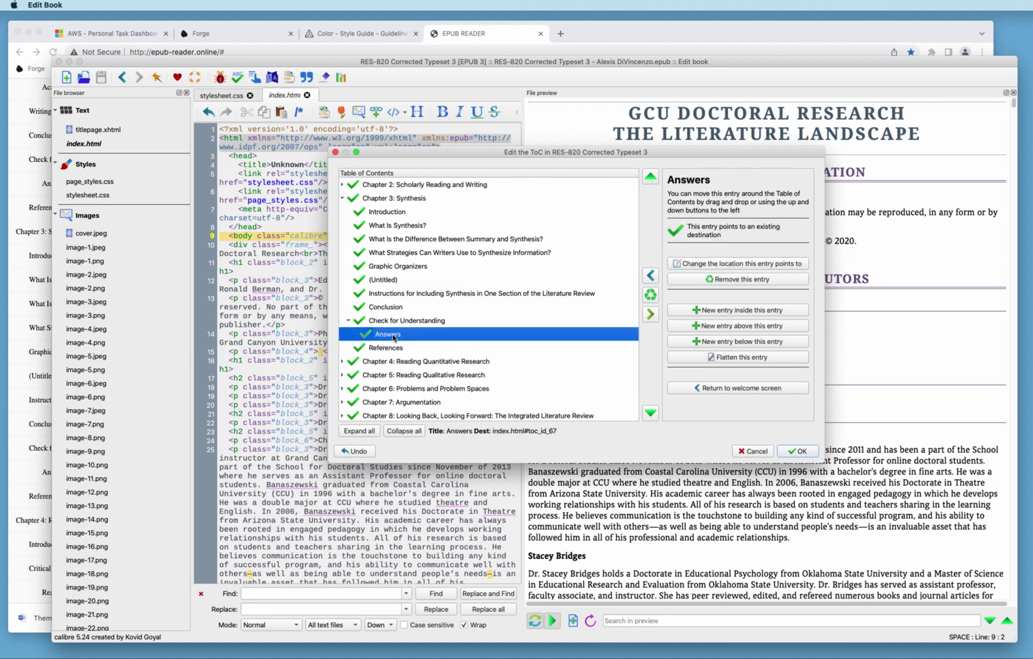
pyautogui.click(759, 280)
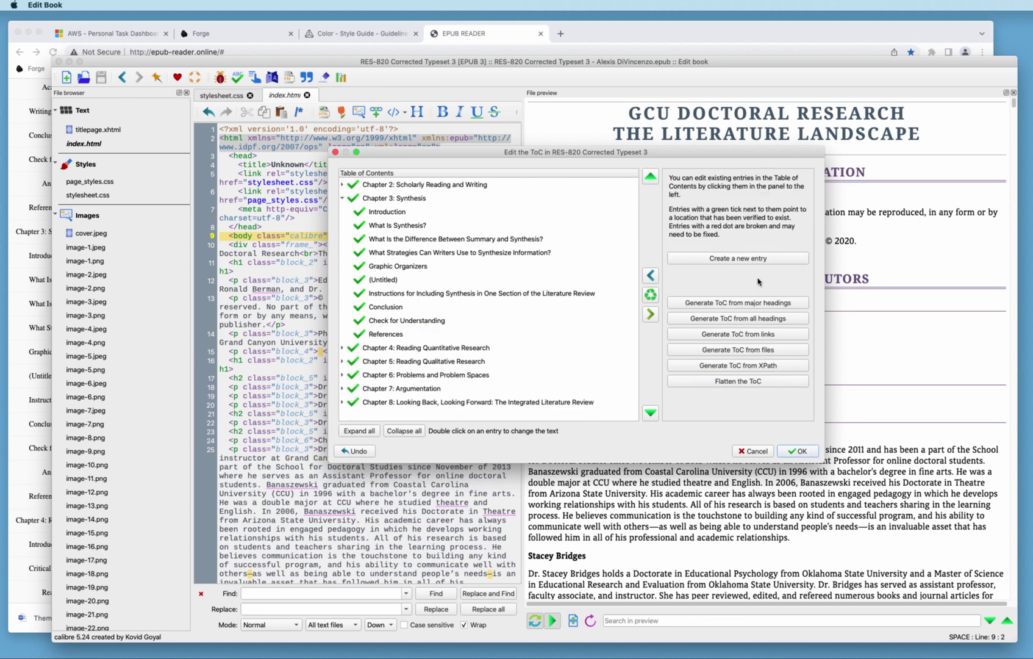
pyautogui.click(808, 451)
pyautogui.moveTo(135, 62); pyautogui.dragTo(144, 63)
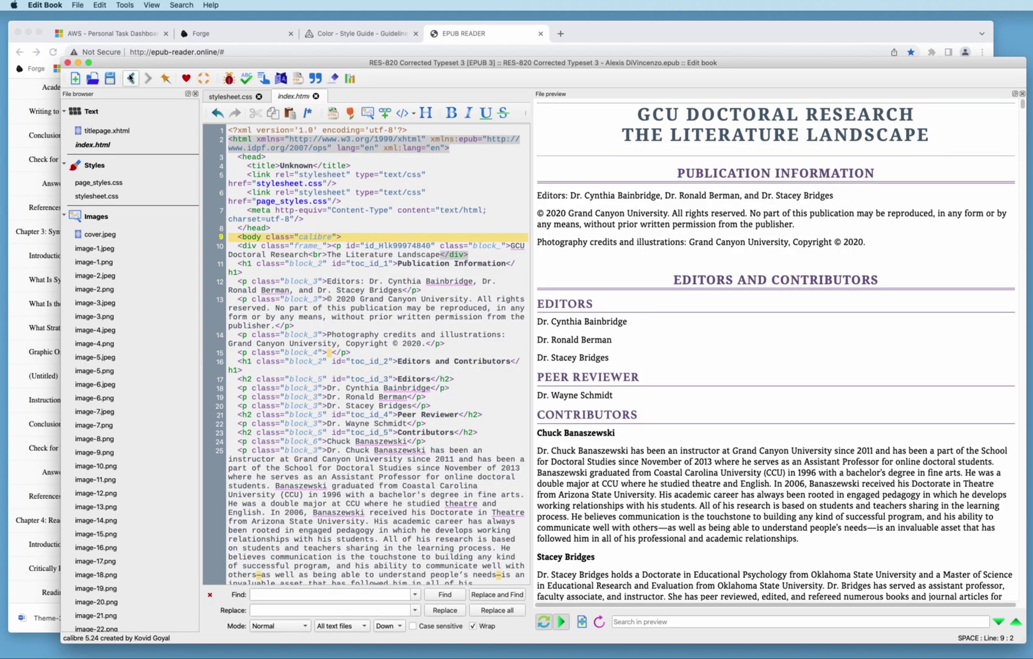
# In Chrome, close the loaded book and reopen EPUB Reader in a fresh tab from its bookmark.
pyautogui.click(762, 41)
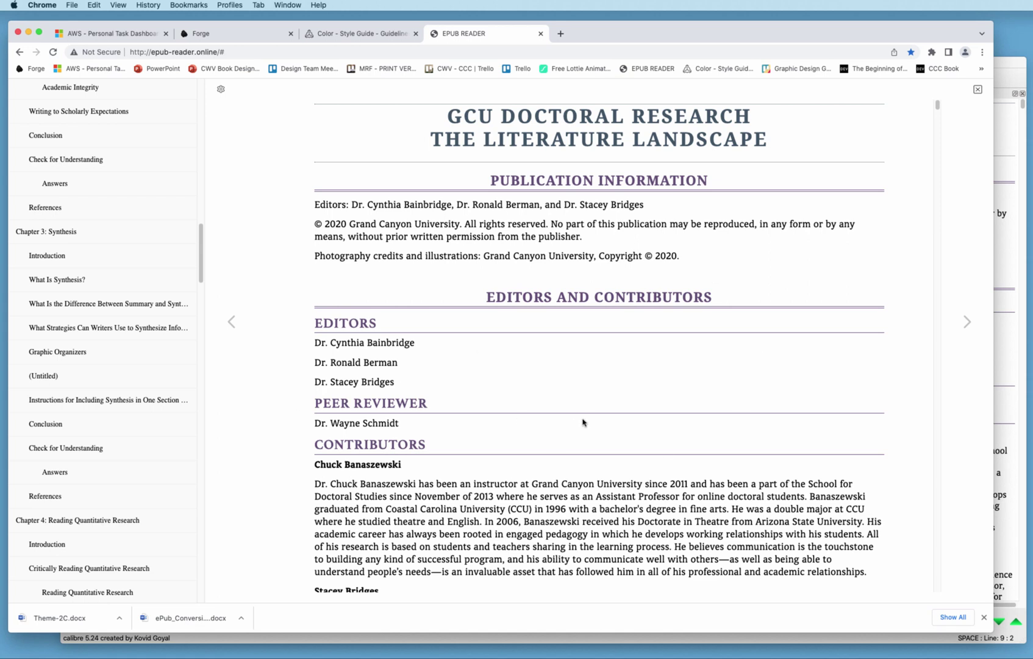
pyautogui.click(977, 90)
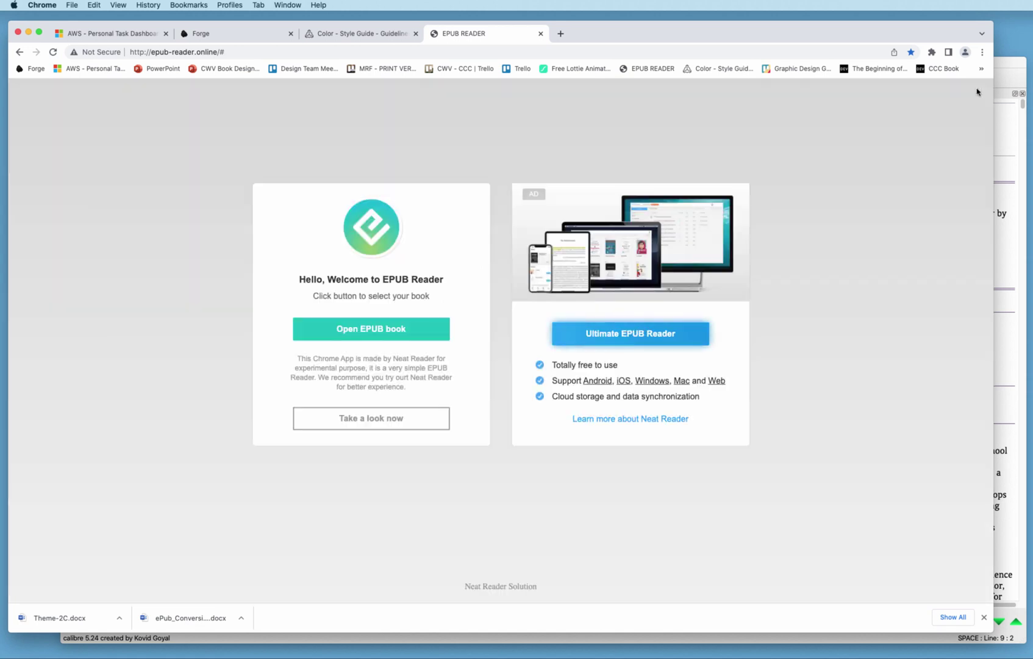
pyautogui.click(541, 34)
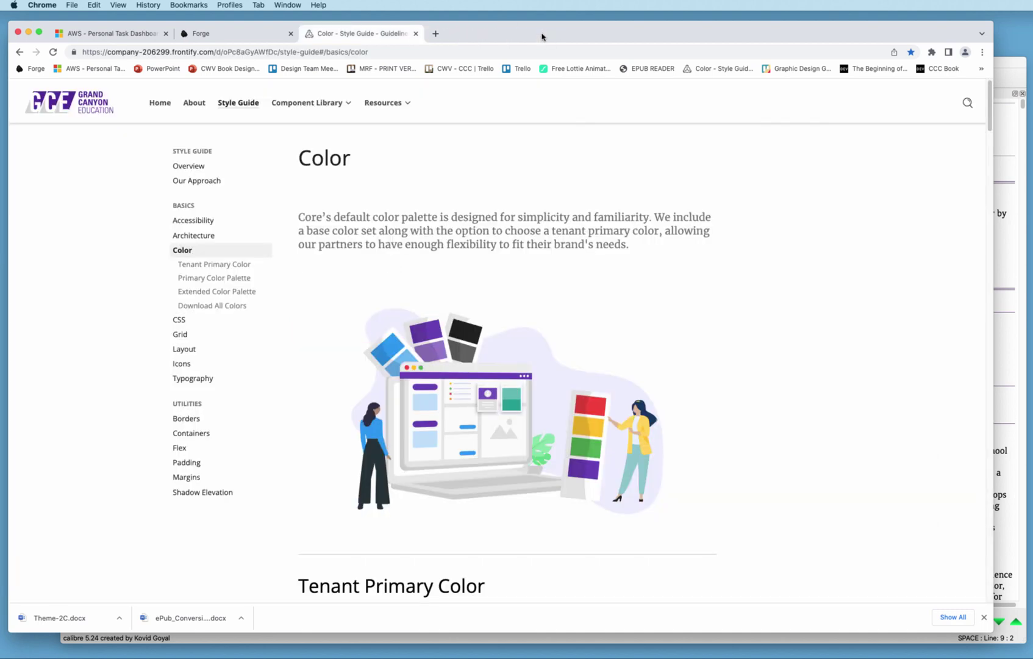
pyautogui.click(437, 34)
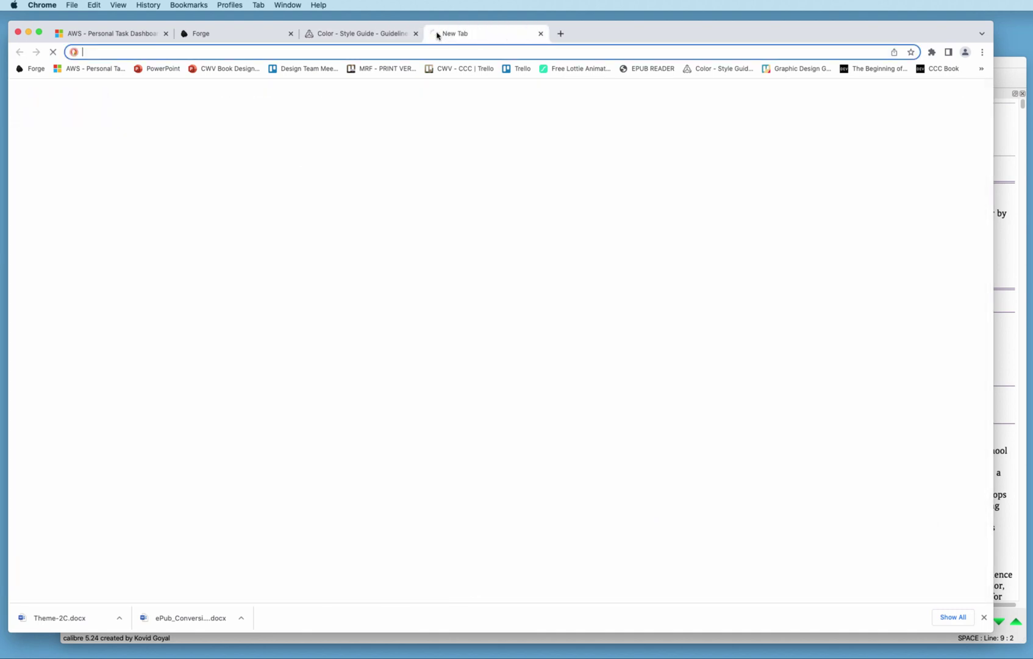
pyautogui.click(658, 69)
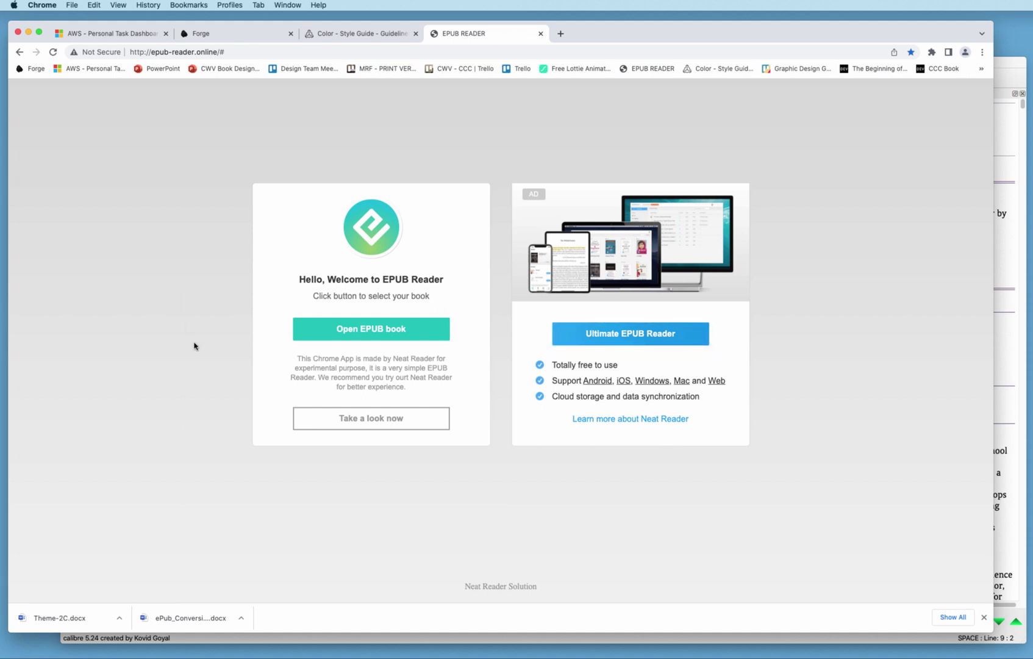
# Reload the edited RES-820 .epub file in EPUB Reader.
pyautogui.click(381, 329)
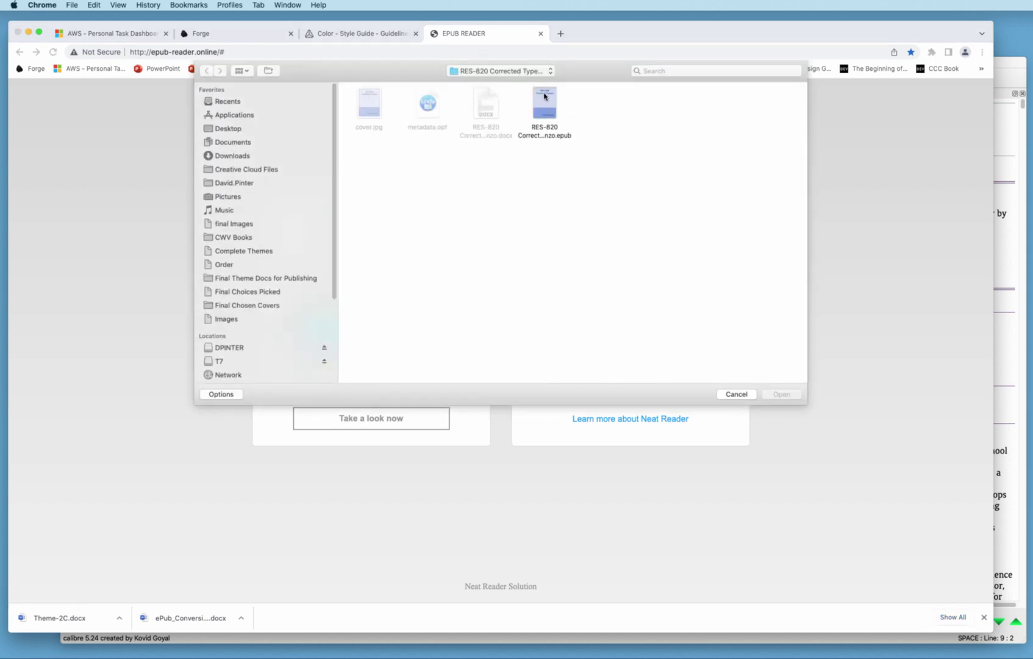
pyautogui.click(545, 96)
pyautogui.click(784, 395)
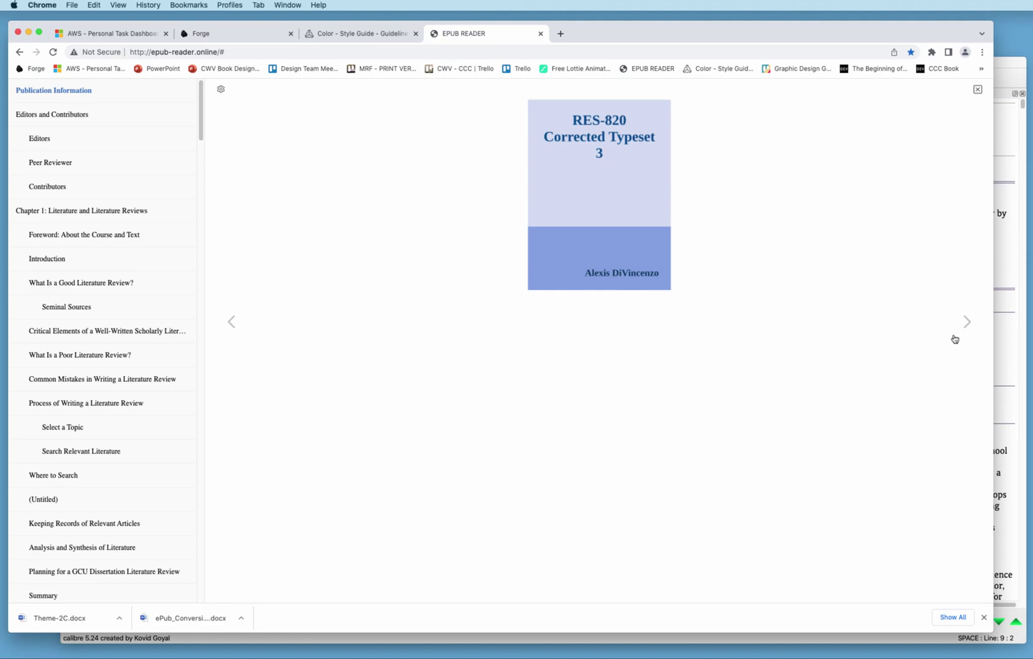
# Page past the cover, confirm the contents list has no Answers entries, then return to calibre.
pyautogui.click(965, 324)
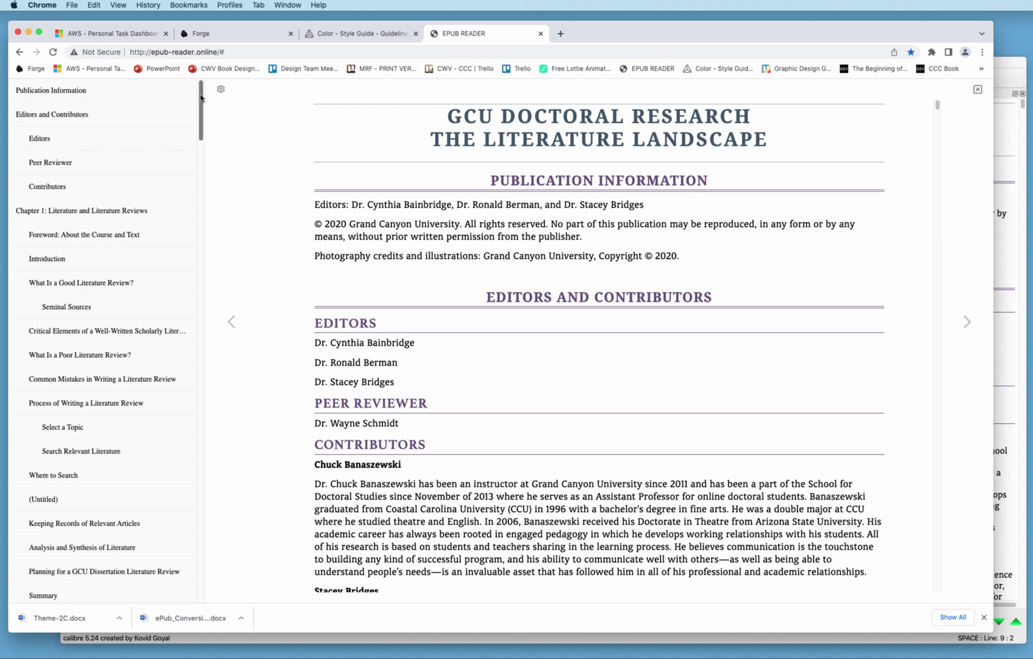
pyautogui.moveTo(201, 97); pyautogui.dragTo(202, 126)
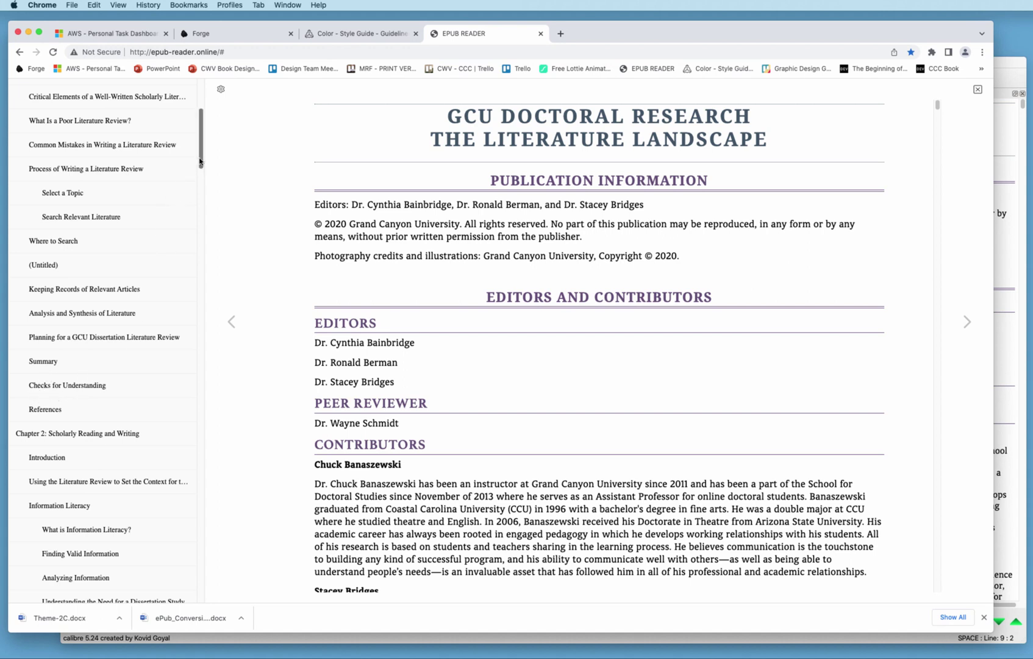
pyautogui.moveTo(202, 150); pyautogui.dragTo(202, 244)
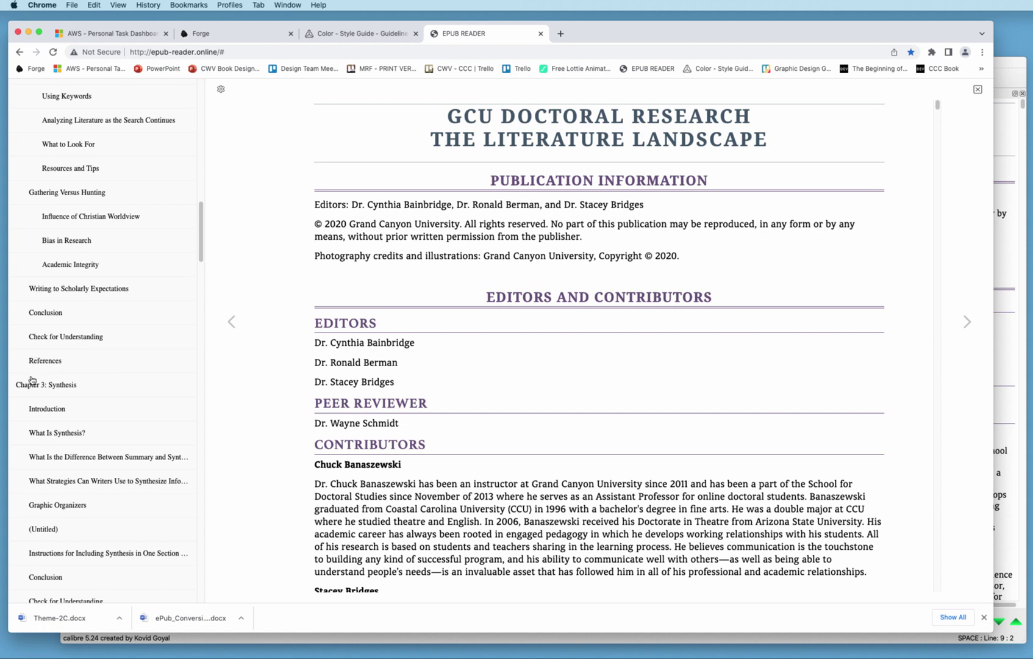
pyautogui.moveTo(201, 237); pyautogui.dragTo(202, 252)
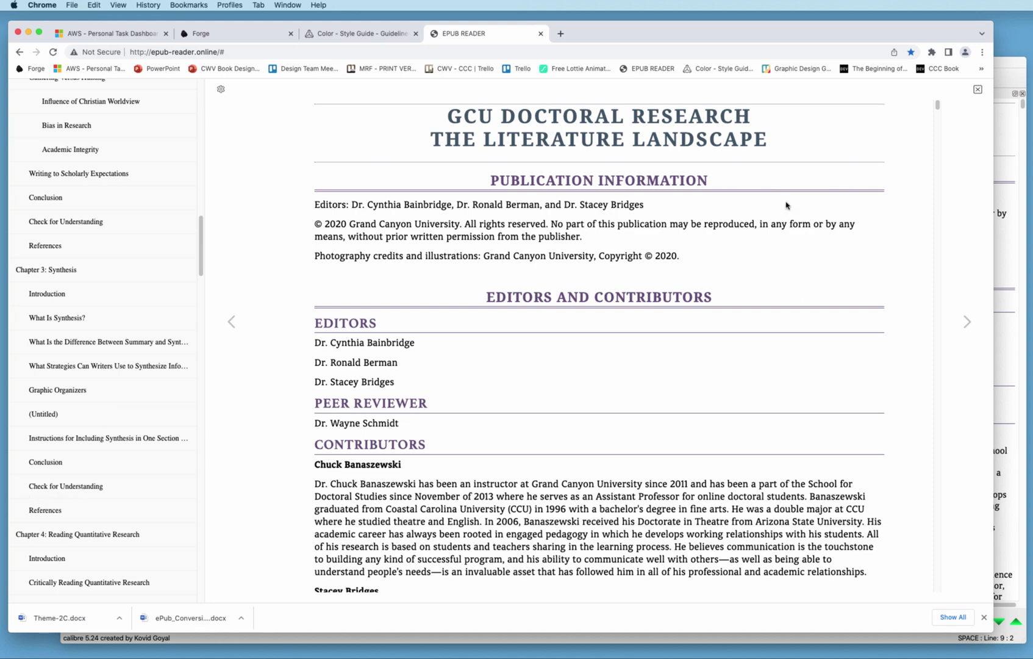
pyautogui.click(1007, 66)
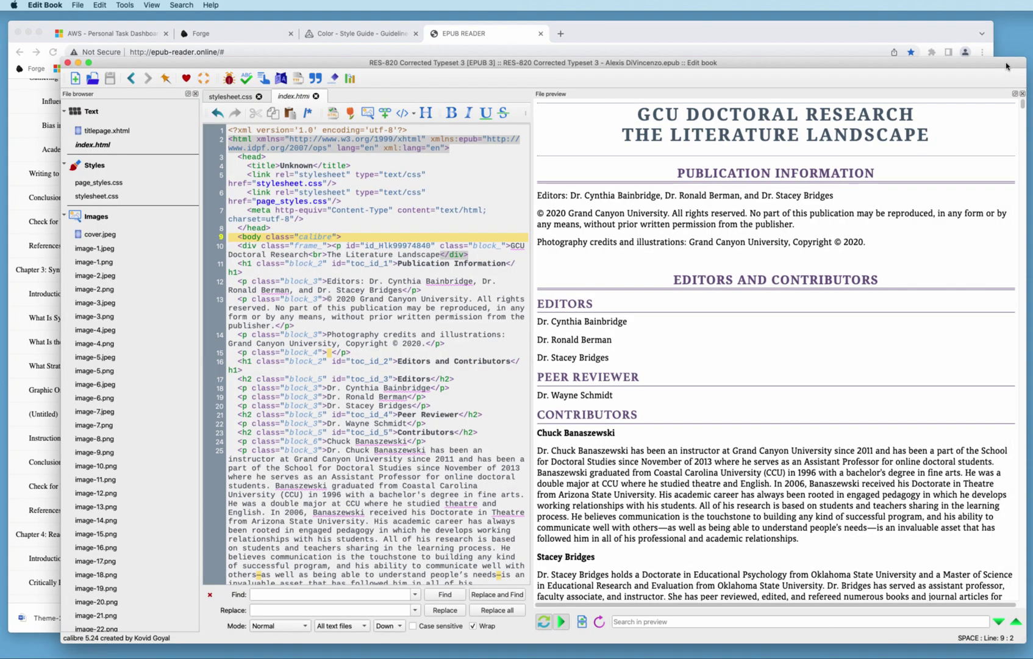